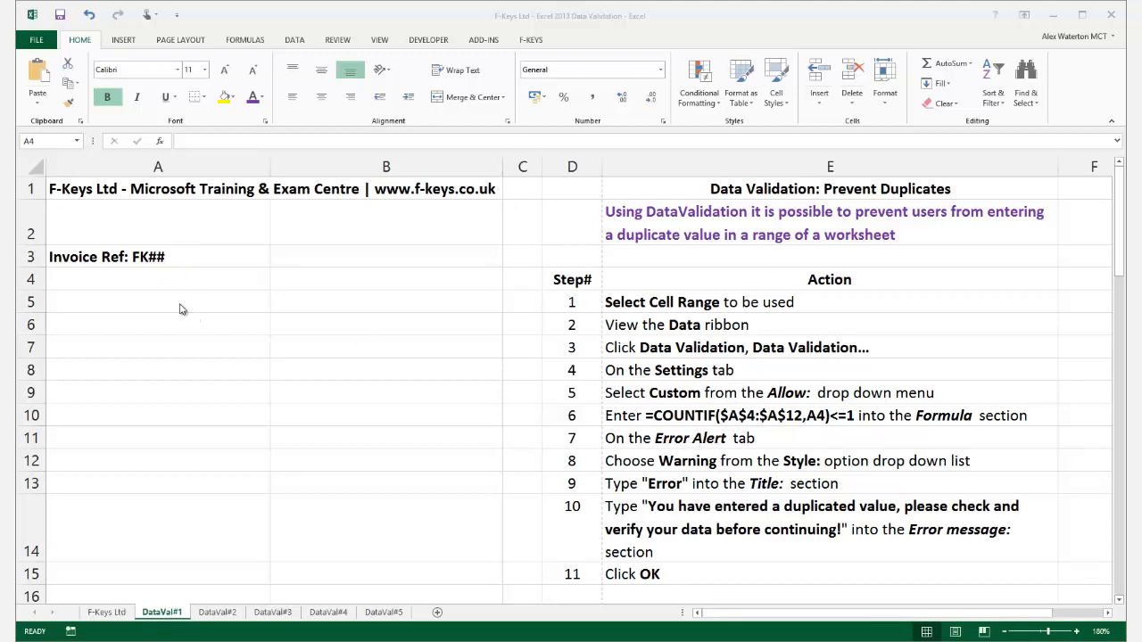
Add a Custom data validation rule to cells A4:A12 with the formula =COUNTIF($A$4:$A$12,A4)<=1.
{"action": "left_click", "coordinate": [164, 276]}
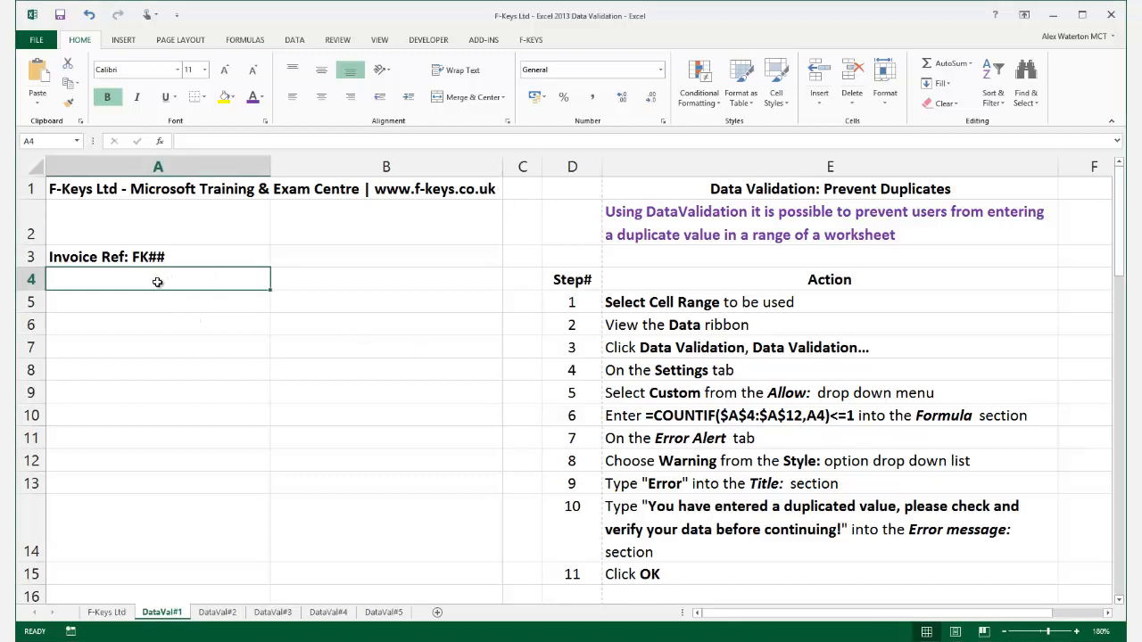
{"action": "left_click_drag", "start_coordinate": [158, 283], "coordinate": [160, 459]}
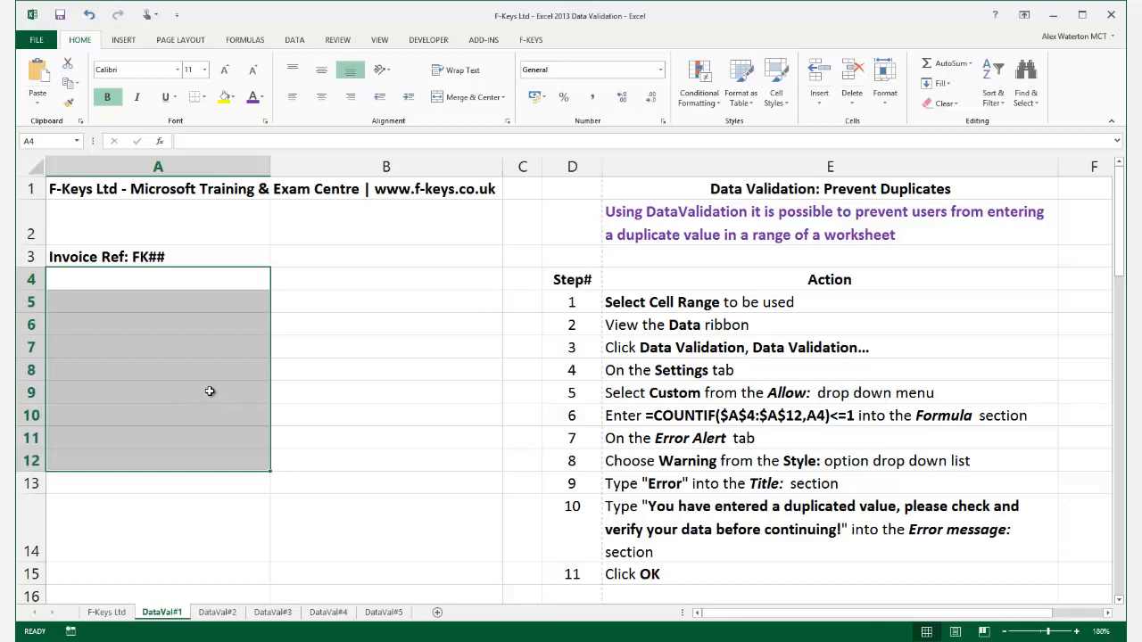
{"action": "left_click", "coordinate": [296, 40]}
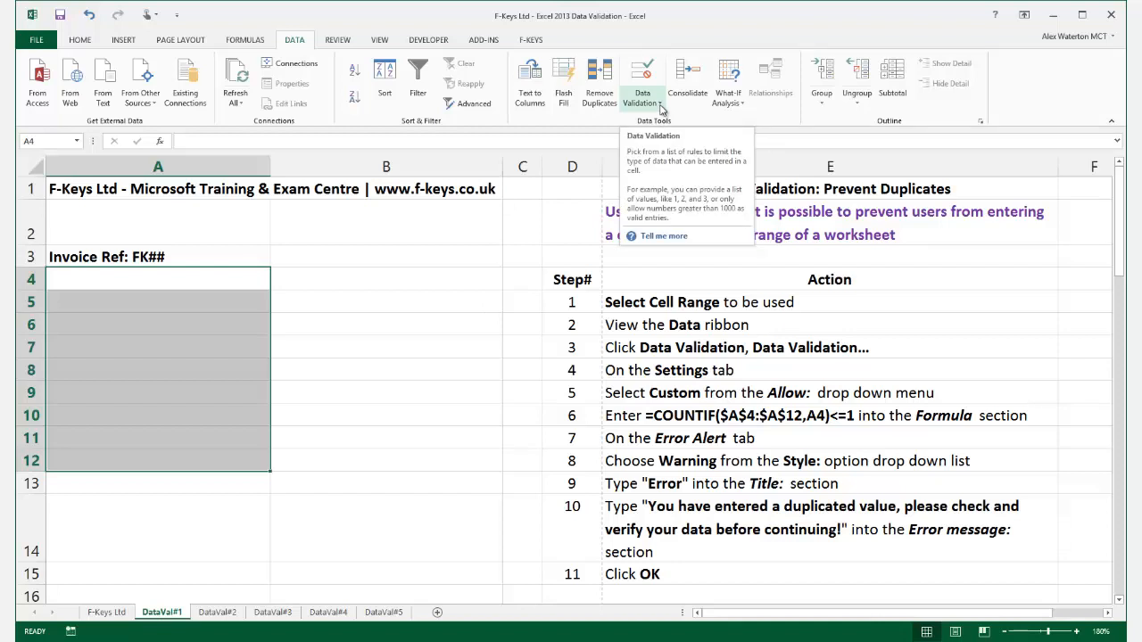
{"action": "left_click", "coordinate": [660, 104]}
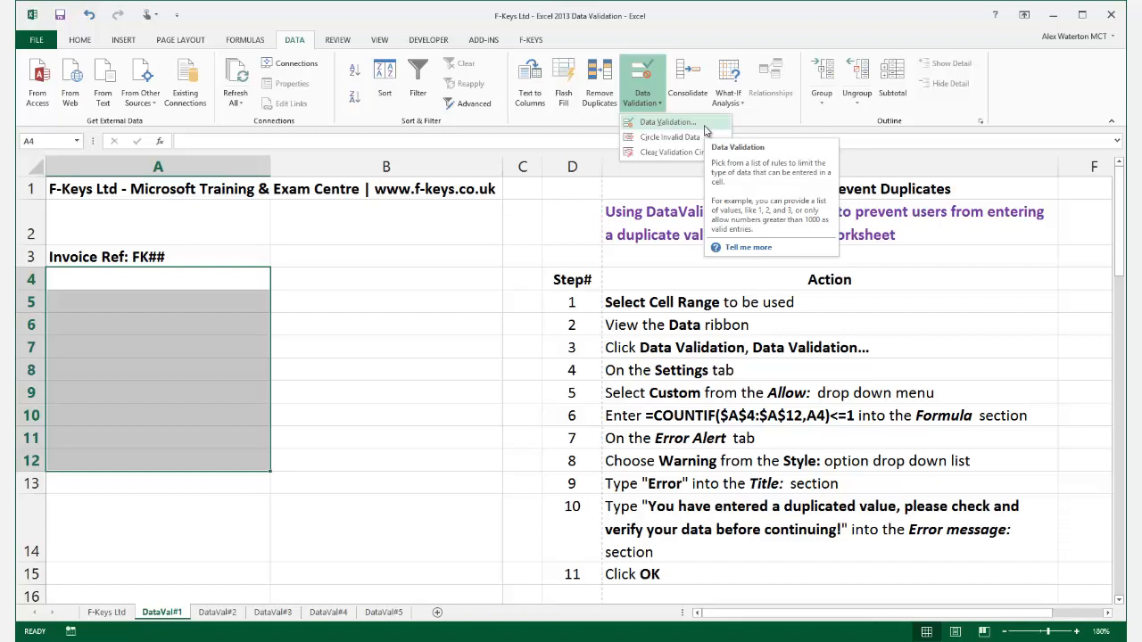
{"action": "left_click", "coordinate": [704, 125]}
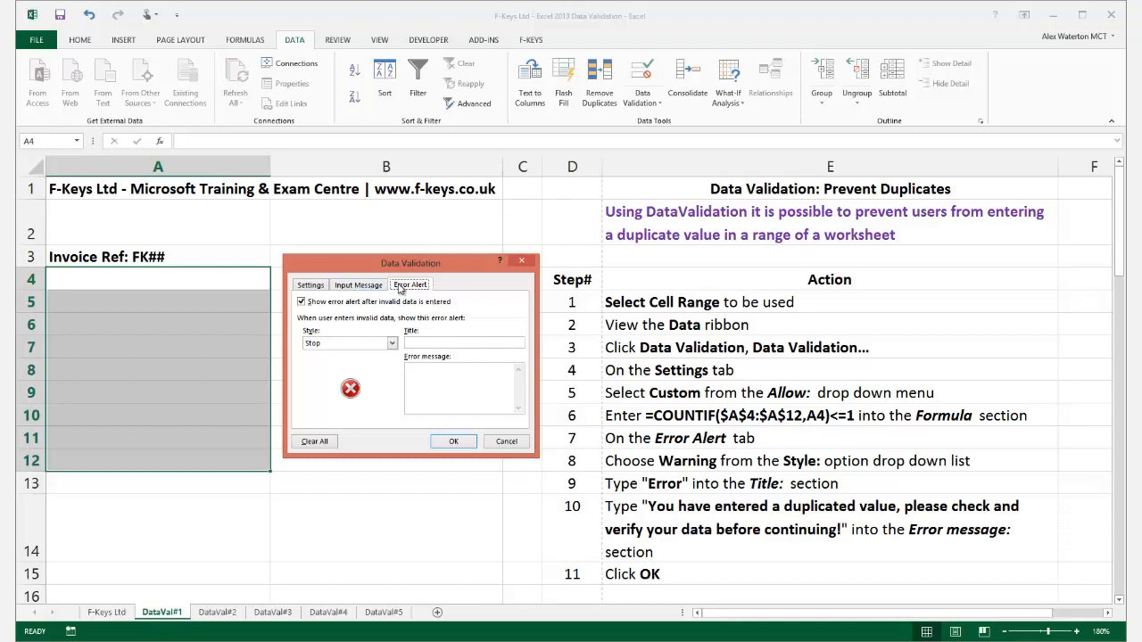
{"action": "left_click", "coordinate": [316, 286]}
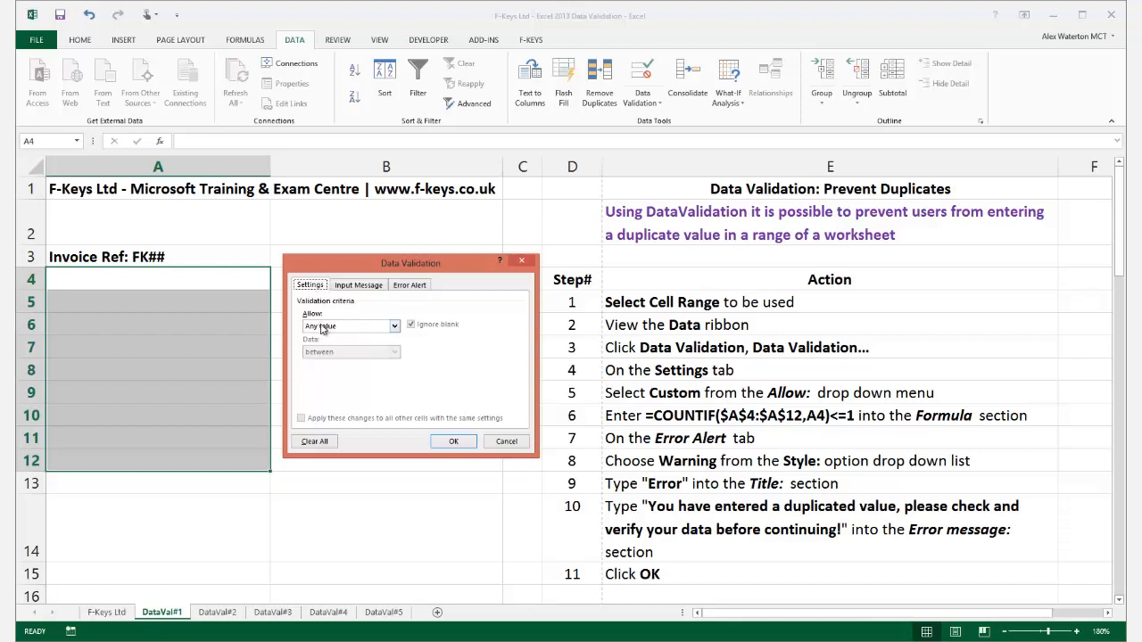
{"action": "left_click", "coordinate": [394, 327]}
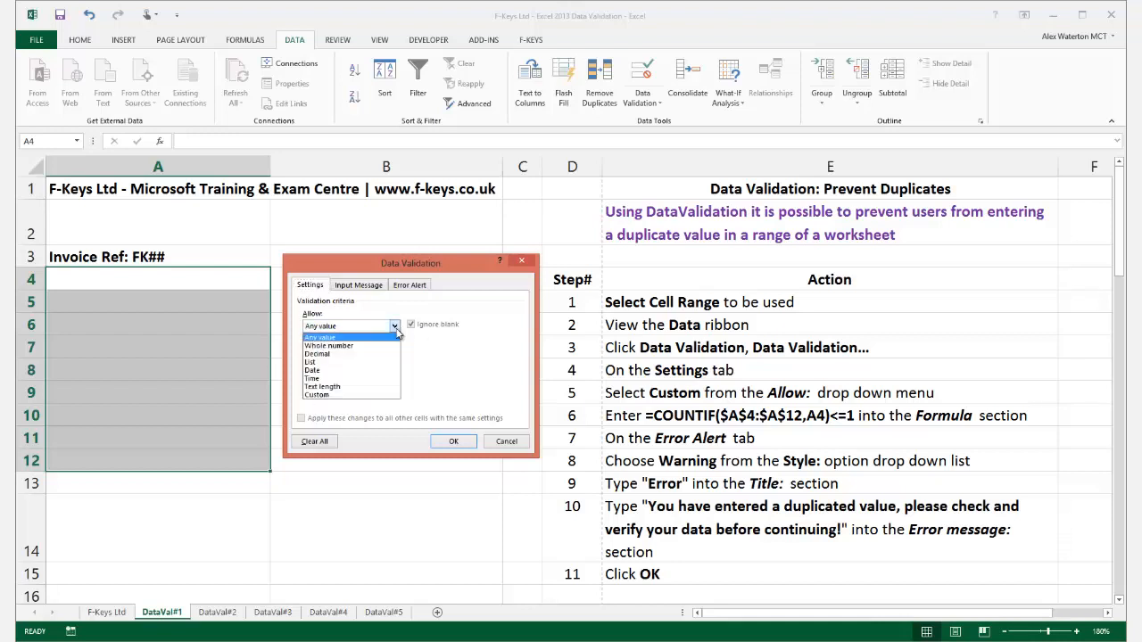
{"action": "left_click", "coordinate": [364, 395]}
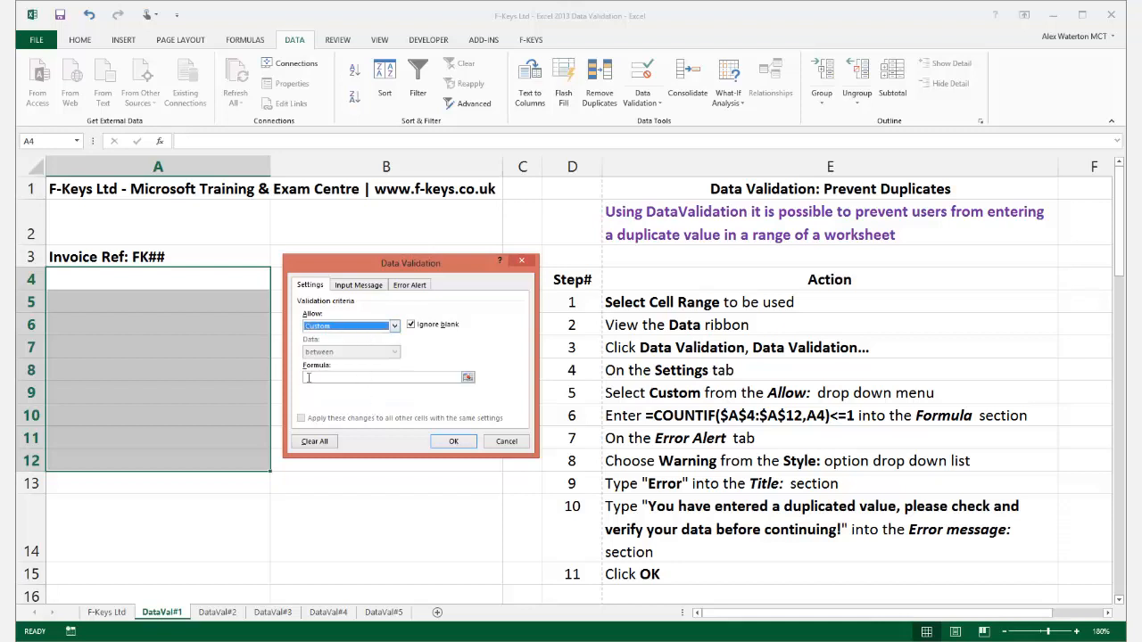
{"action": "left_click", "coordinate": [355, 375]}
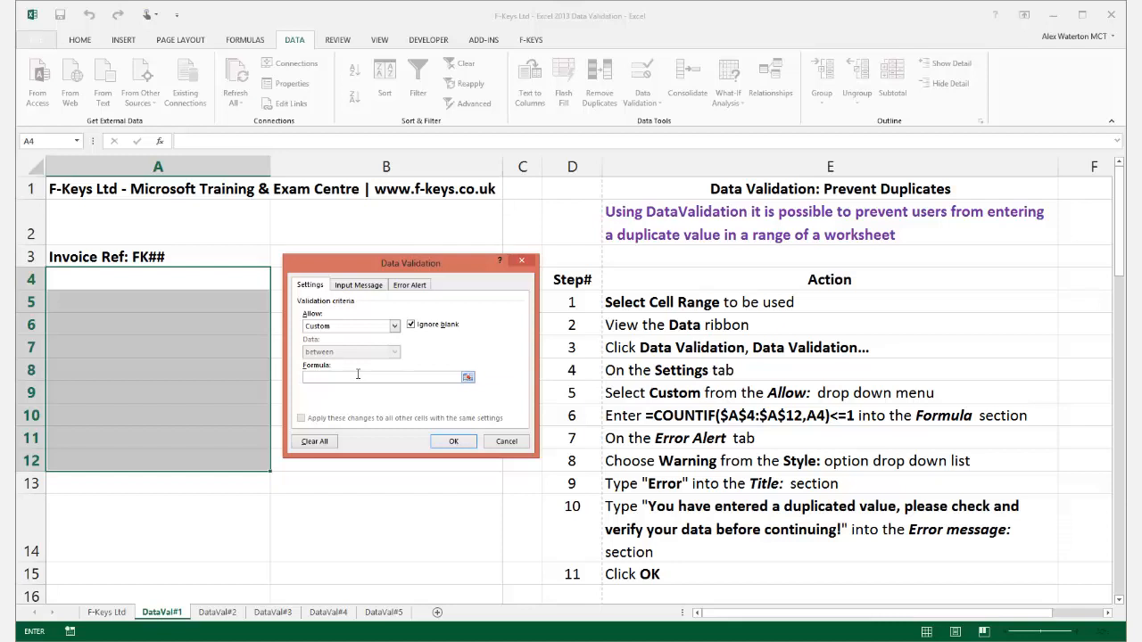
{"action": "type", "text": "=COUNTIF($A$4:$A$12,A4)<=1"}
Set the error alert to Warning style, titled ERROR, with the message "You have entered a duplicated value, please check and verify your data before continuing!".
{"action": "left_click", "coordinate": [412, 287]}
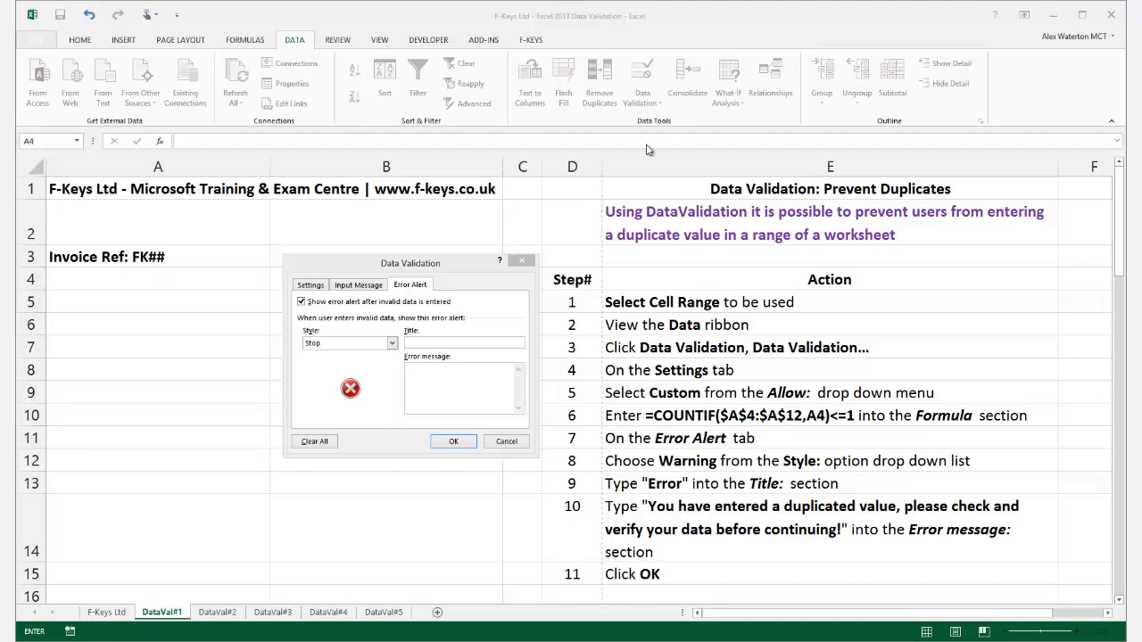
{"action": "left_click", "coordinate": [392, 344]}
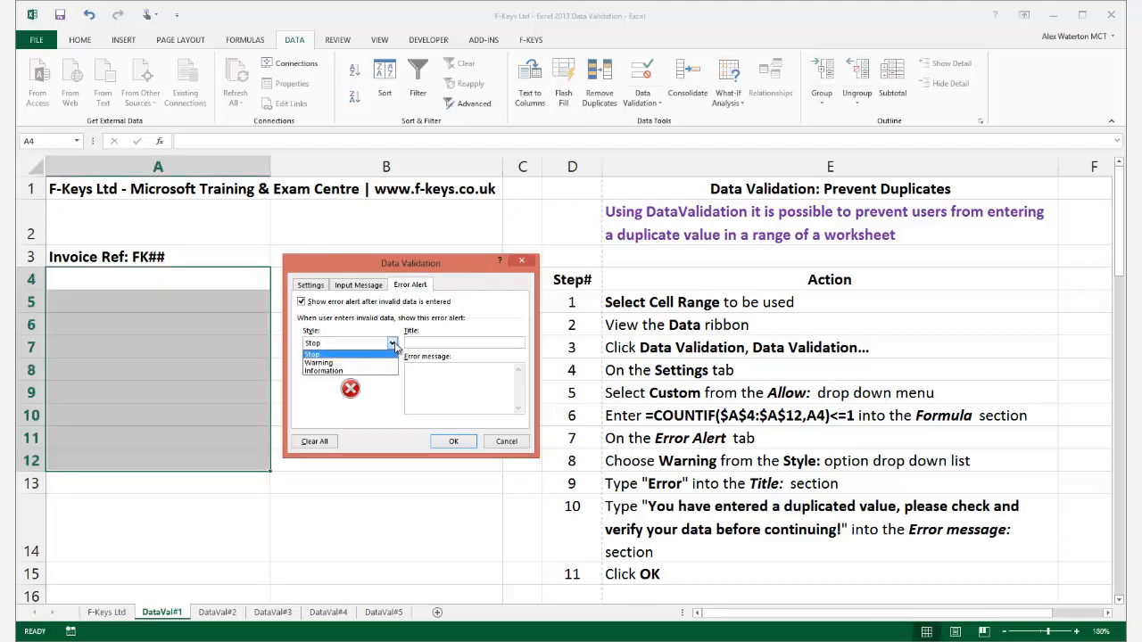
{"action": "left_click", "coordinate": [360, 363]}
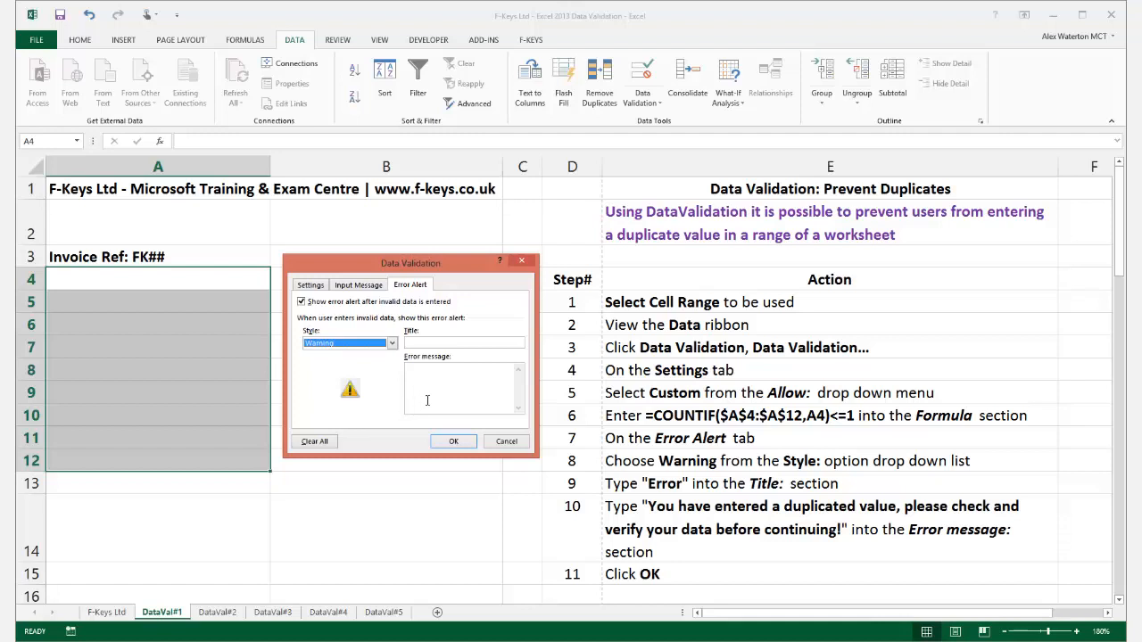
{"action": "left_click", "coordinate": [427, 343]}
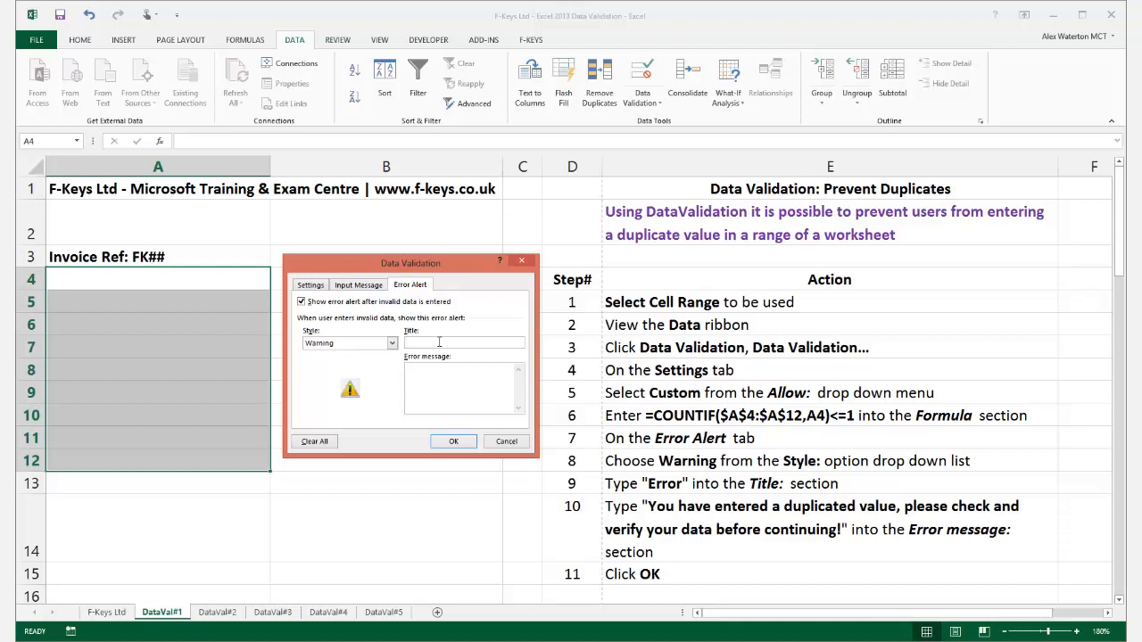
{"action": "type", "text": "ERROR"}
{"action": "left_click", "coordinate": [440, 376]}
{"action": "type", "text": "You have entered a duplicated value, please check and verify your data before continuing!"}
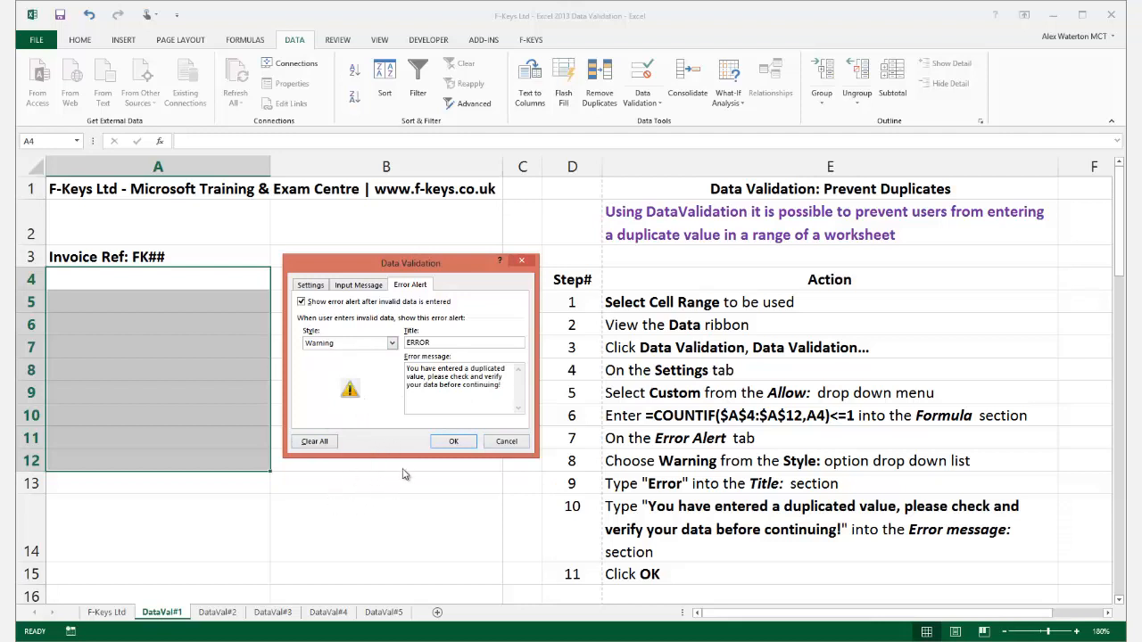
{"action": "left_click", "coordinate": [451, 443]}
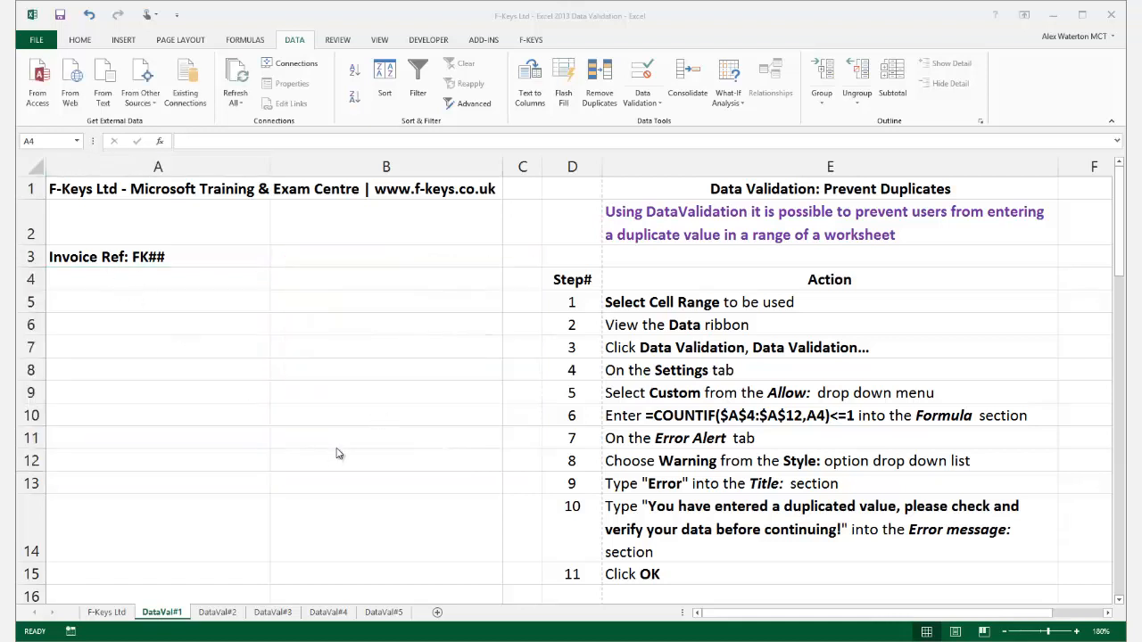
Enter the invoice references FK01, FK03 and FK05 in cells A4 to A6.
{"action": "left_click", "coordinate": [117, 283]}
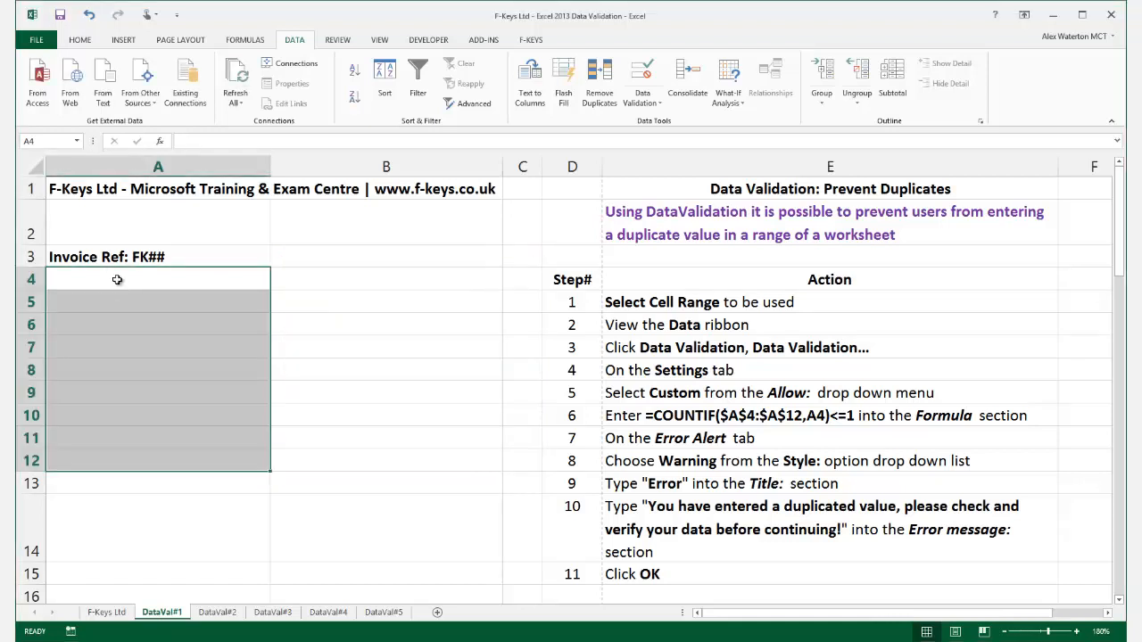
{"action": "left_click_drag", "start_coordinate": [117, 283], "coordinate": [121, 453]}
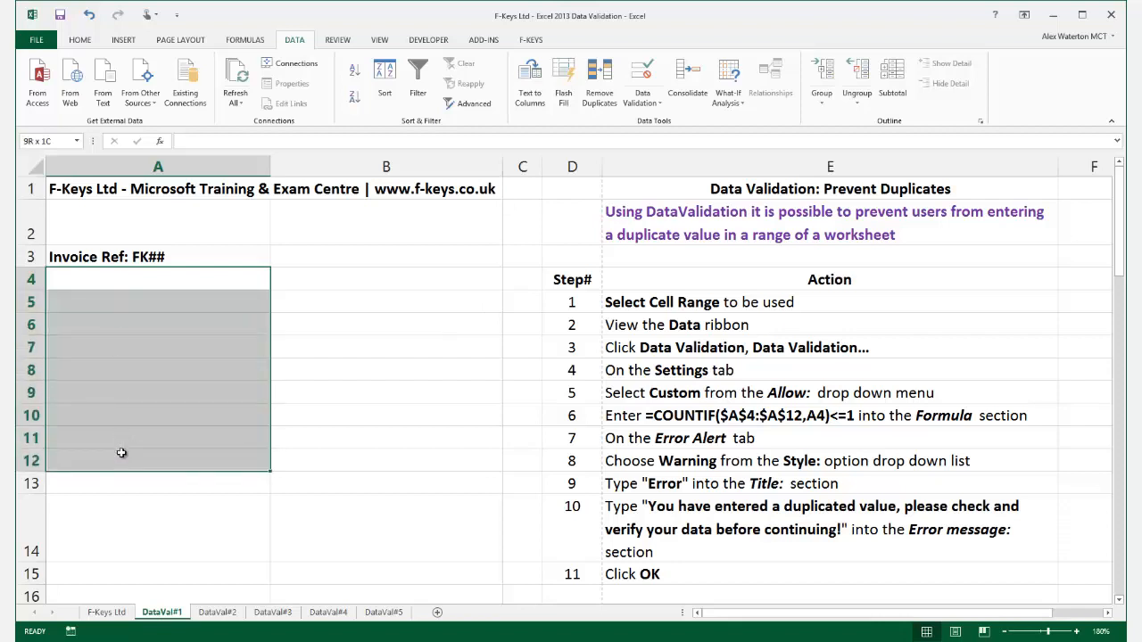
{"action": "left_click", "coordinate": [139, 279]}
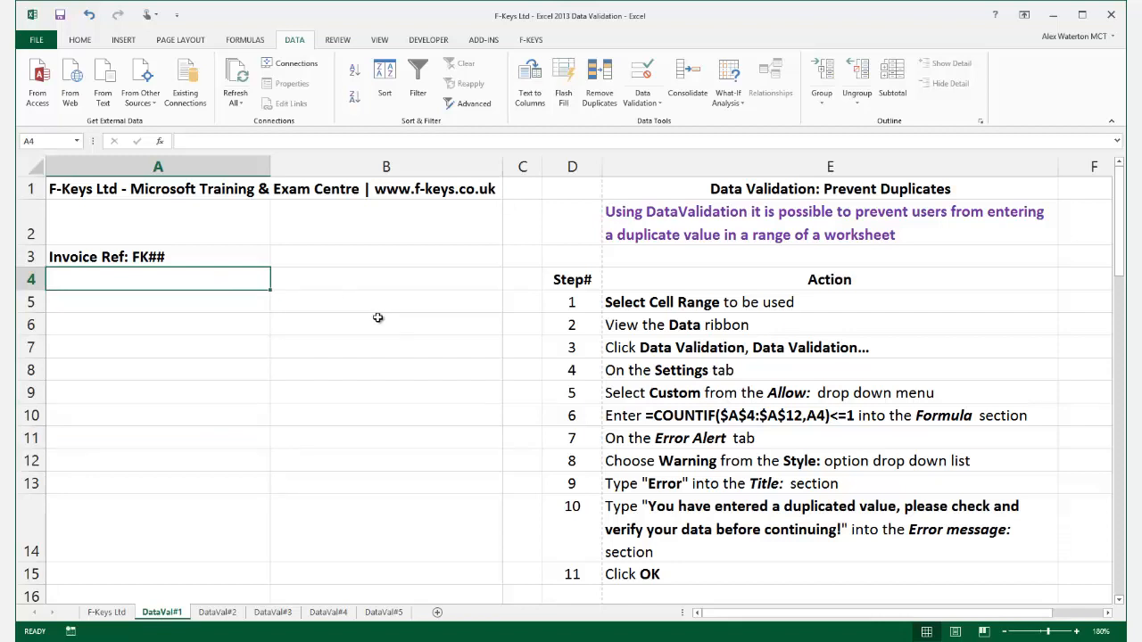
{"action": "type", "text": "FK01"}
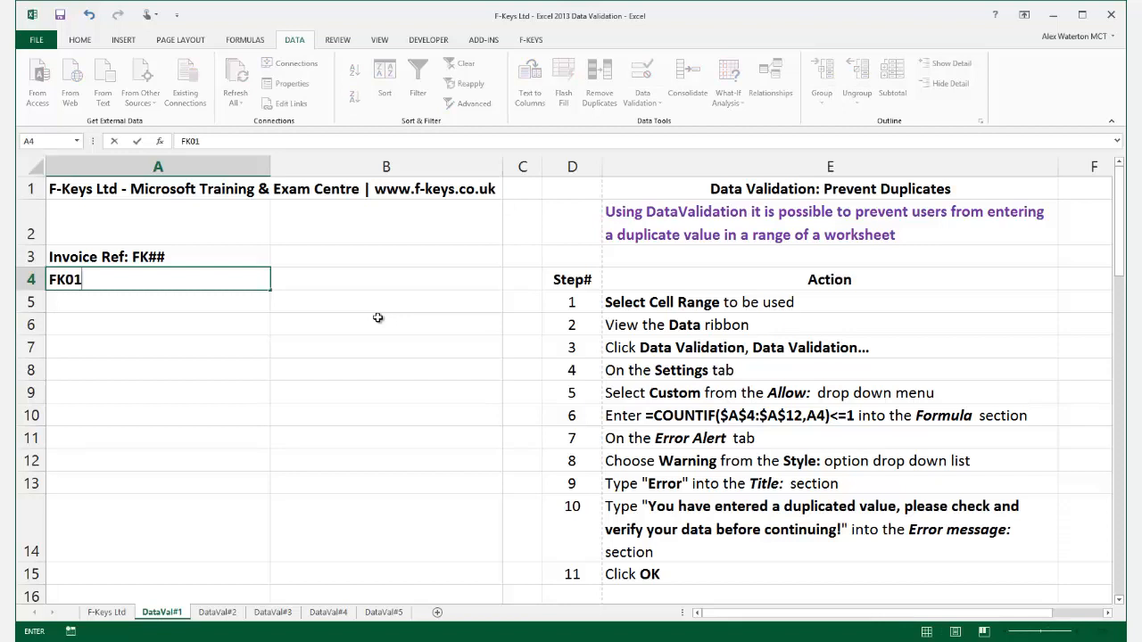
{"action": "key", "text": "Return"}
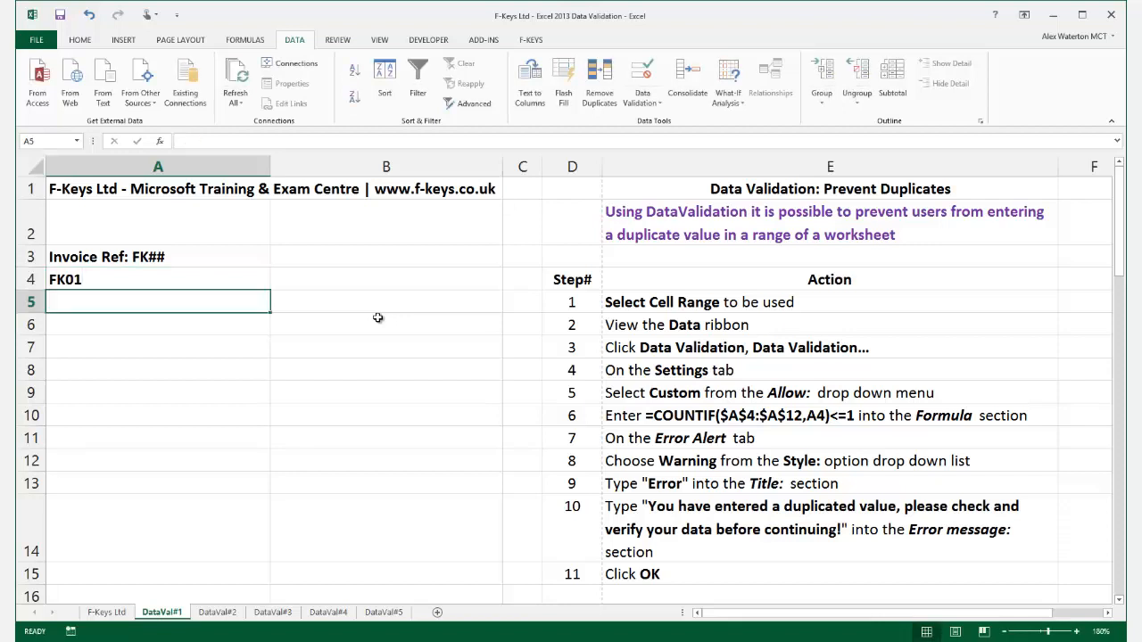
{"action": "type", "text": "FK03"}
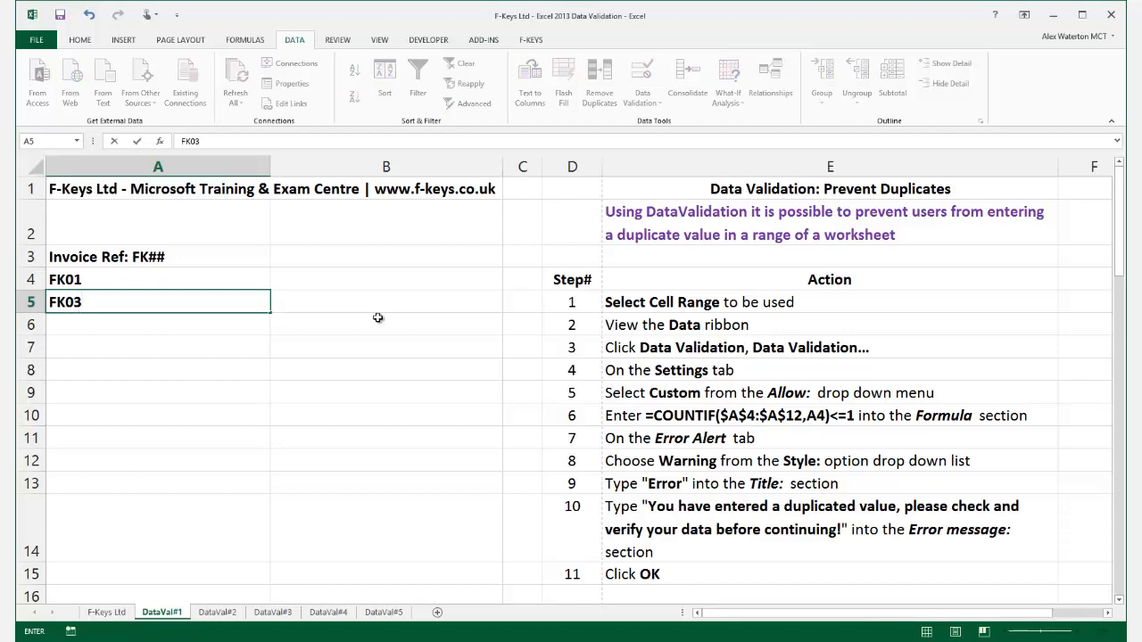
{"action": "key", "text": "Return"}
{"action": "type", "text": "FK05"}
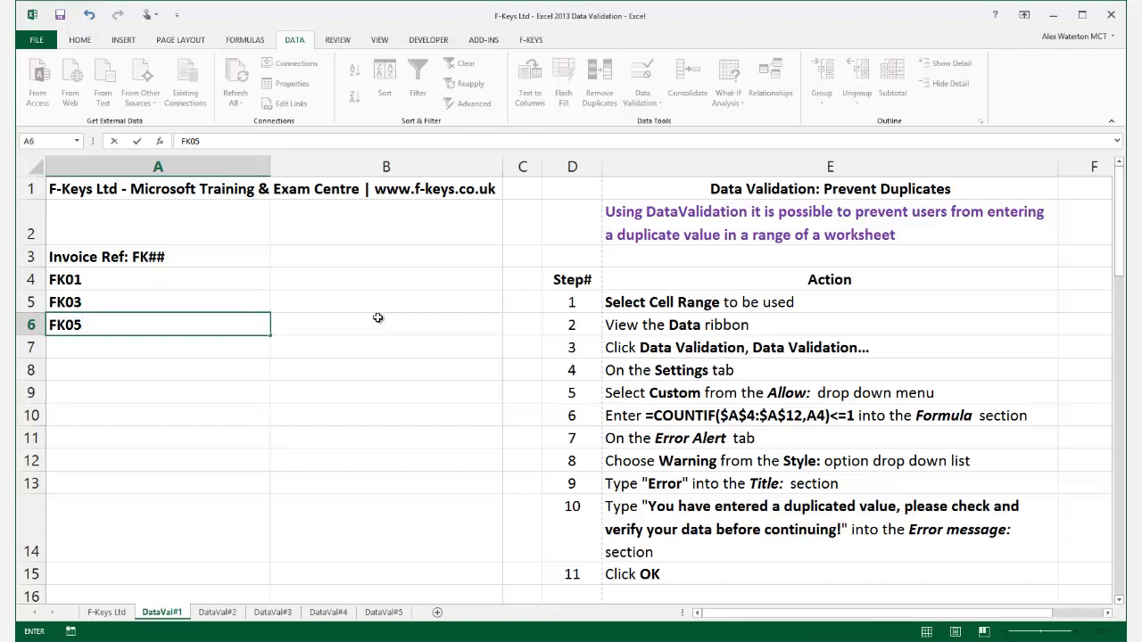
{"action": "key", "text": "Return"}
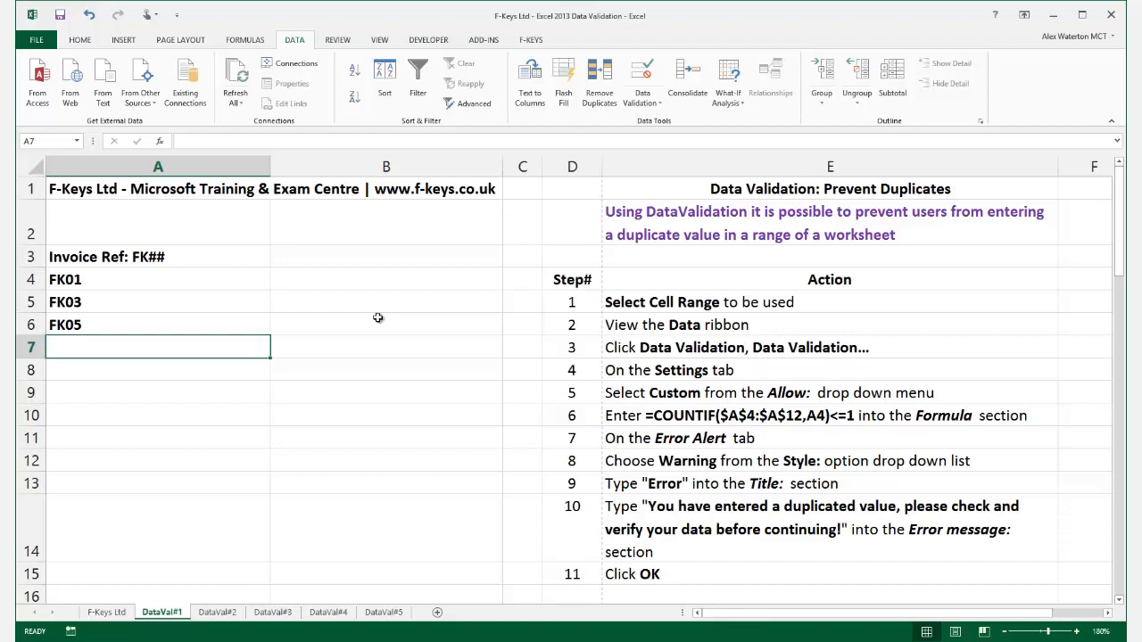
Test the validation by entering the duplicate reference FK01 in cell A7, and decline to keep it.
{"action": "type", "text": "FK"}
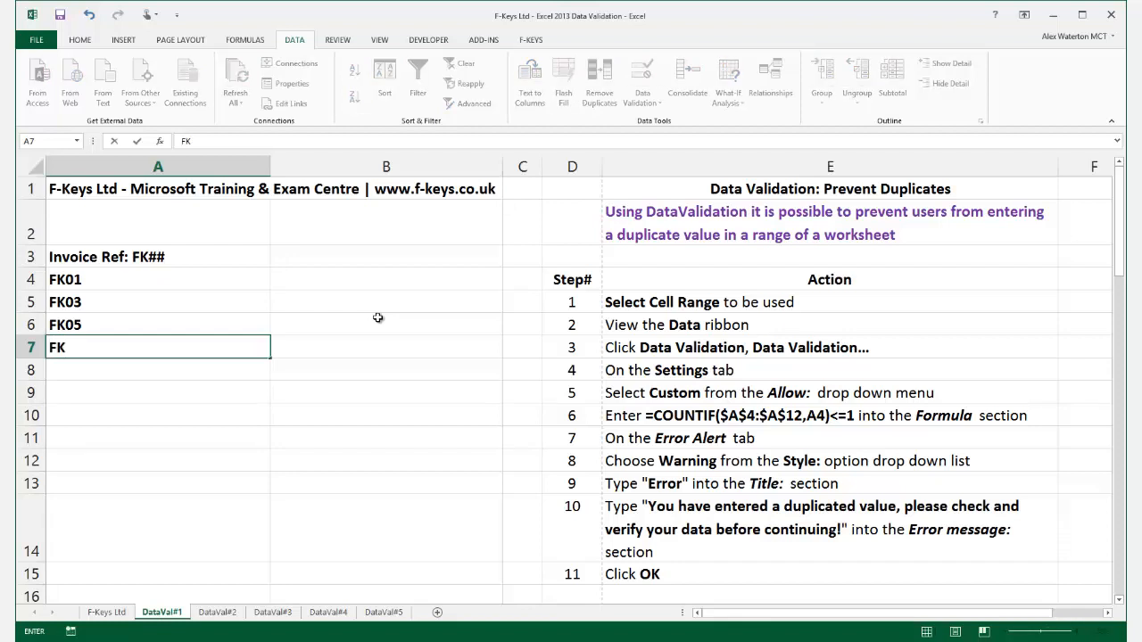
{"action": "type", "text": "01"}
{"action": "key", "text": "Return"}
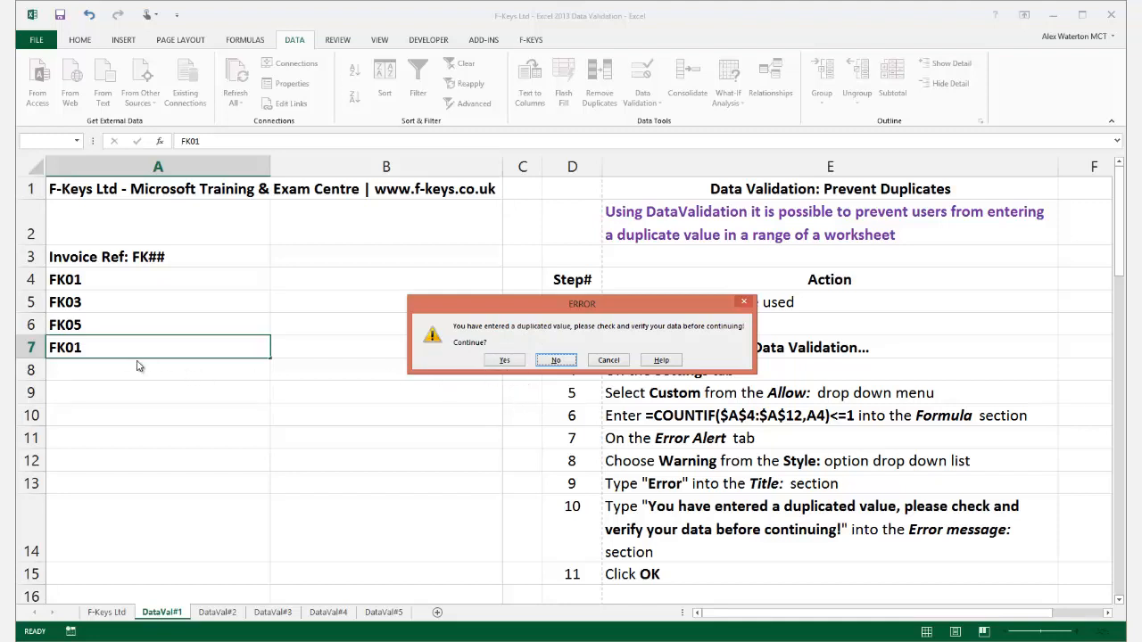
{"action": "left_click", "coordinate": [556, 361]}
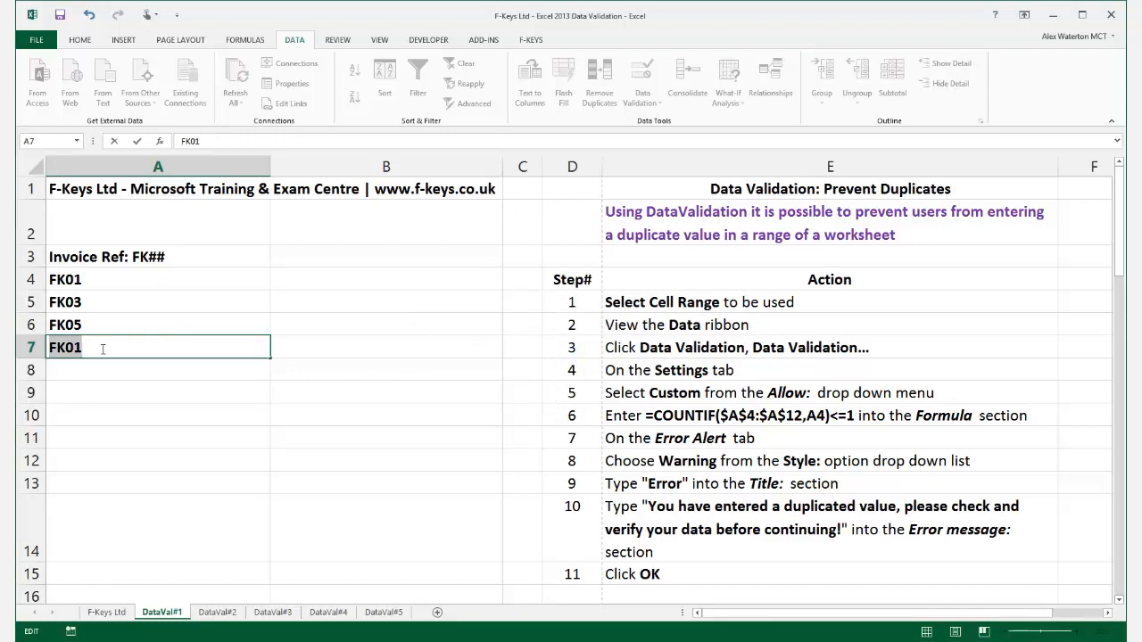
Replace the rejected duplicate in cell A7 with the unique invoice reference FK06.
{"action": "type", "text": "F"}
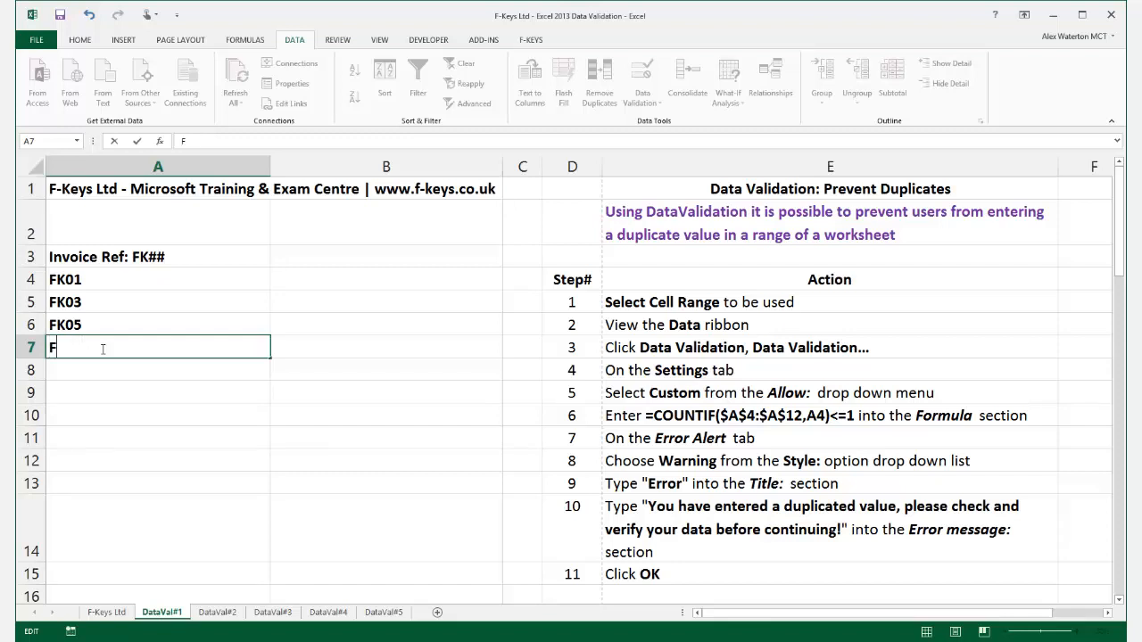
{"action": "type", "text": "K06"}
{"action": "key", "text": "Return"}
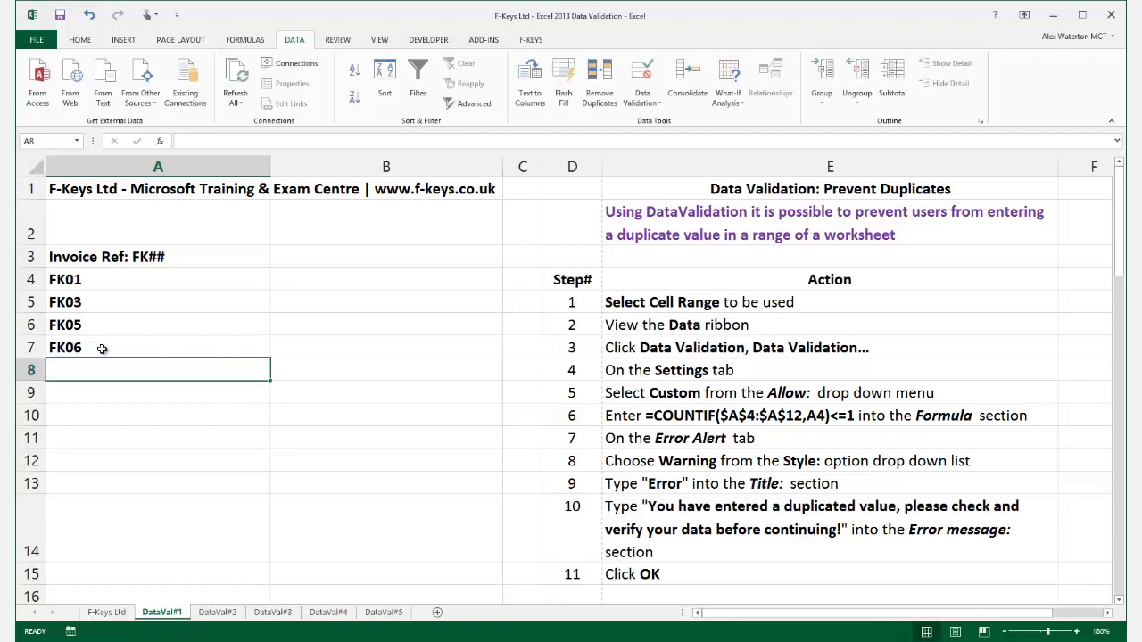
Enter the duplicate reference FK03 in cell A8 and accept it despite the duplicate warning.
{"action": "type", "text": "FK03"}
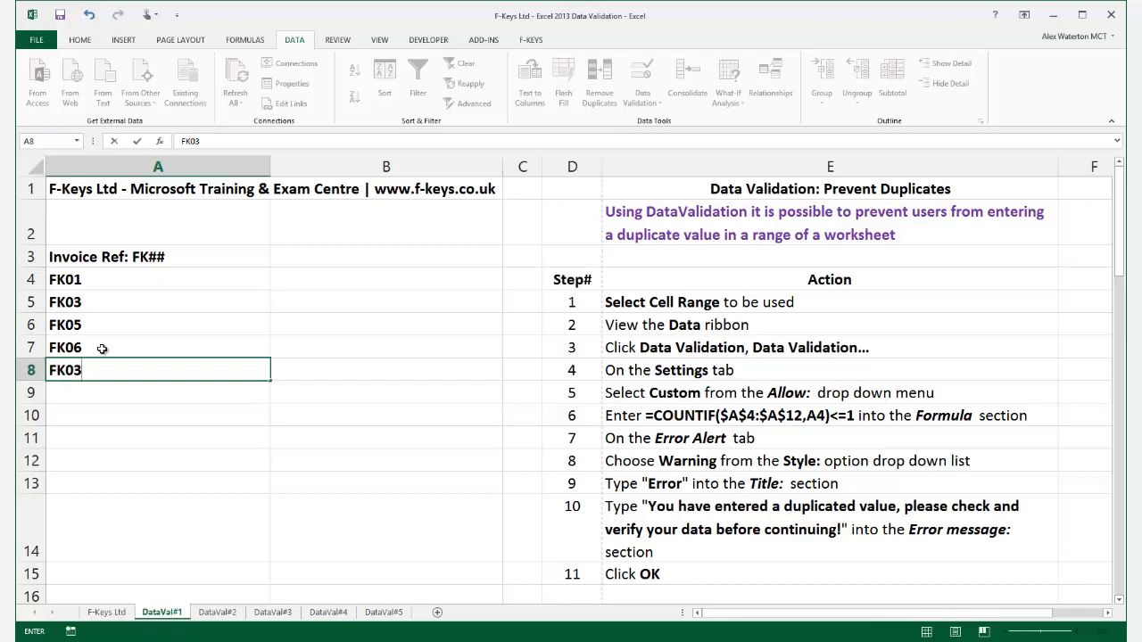
{"action": "key", "text": "Return"}
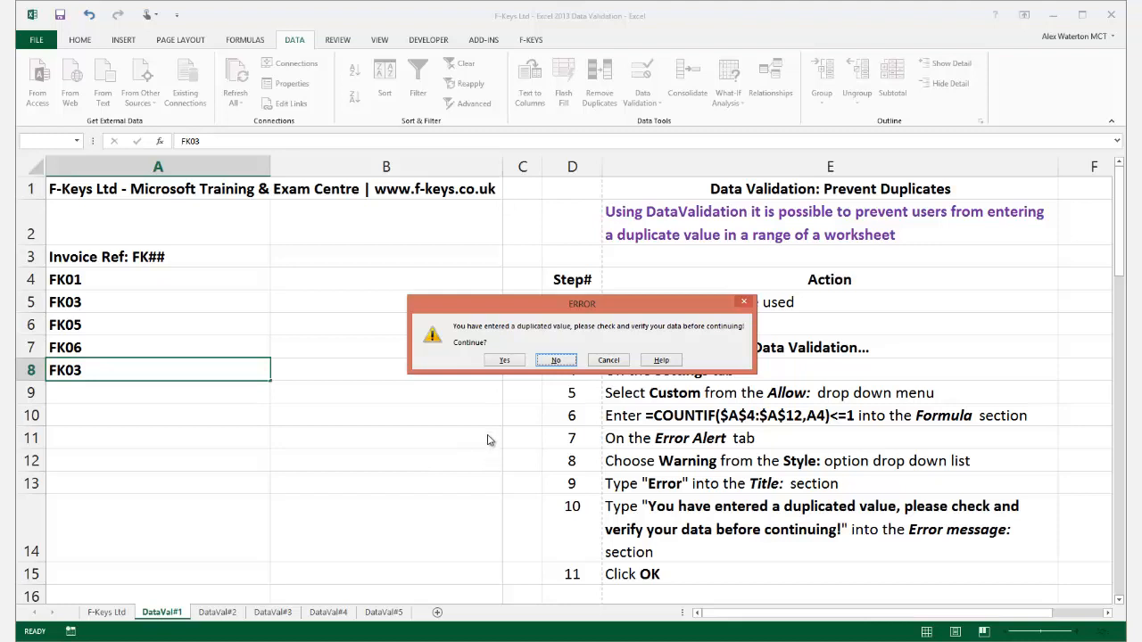
{"action": "left_click", "coordinate": [507, 361]}
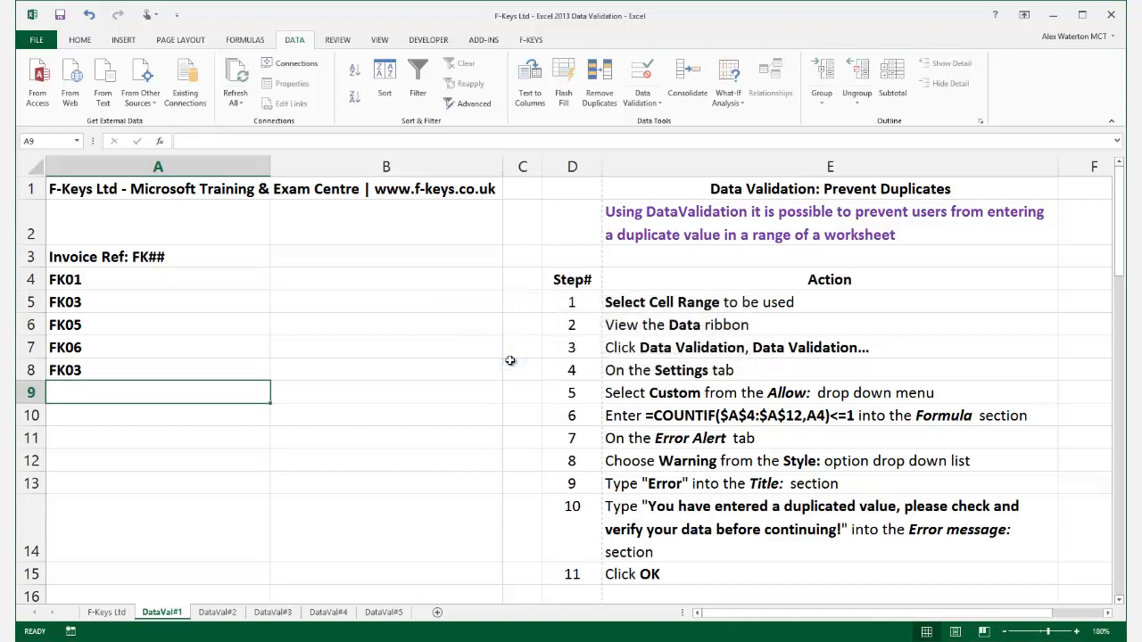
Overwrite the duplicate reference in cell A8 with FK07.
{"action": "left_click", "coordinate": [99, 373]}
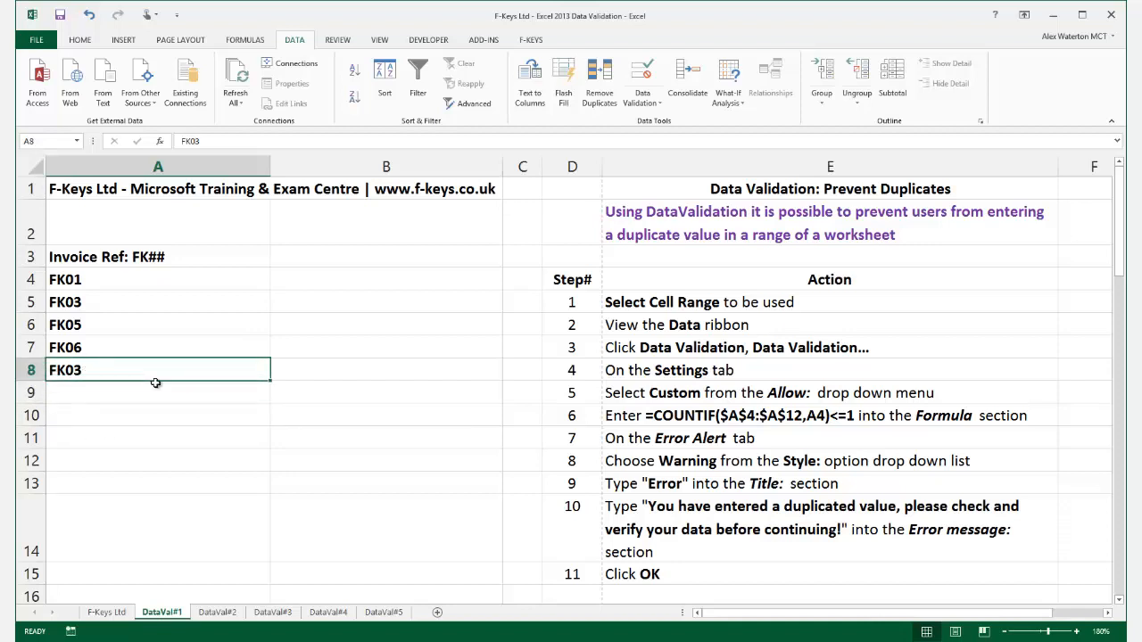
{"action": "type", "text": "FK"}
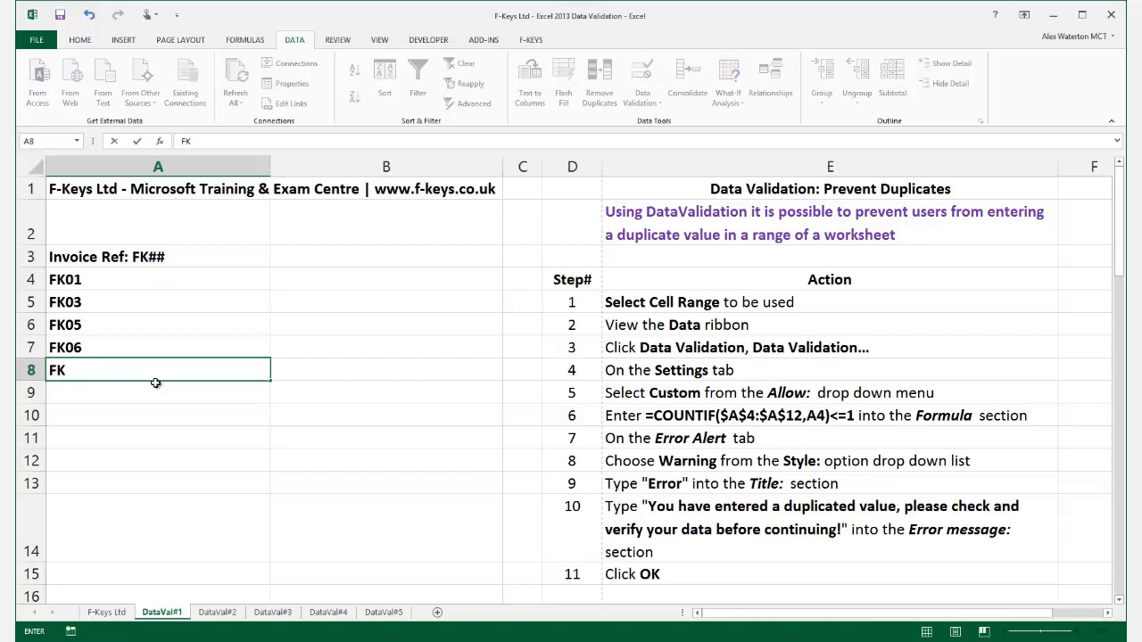
{"action": "type", "text": "07"}
{"action": "key", "text": "Return"}
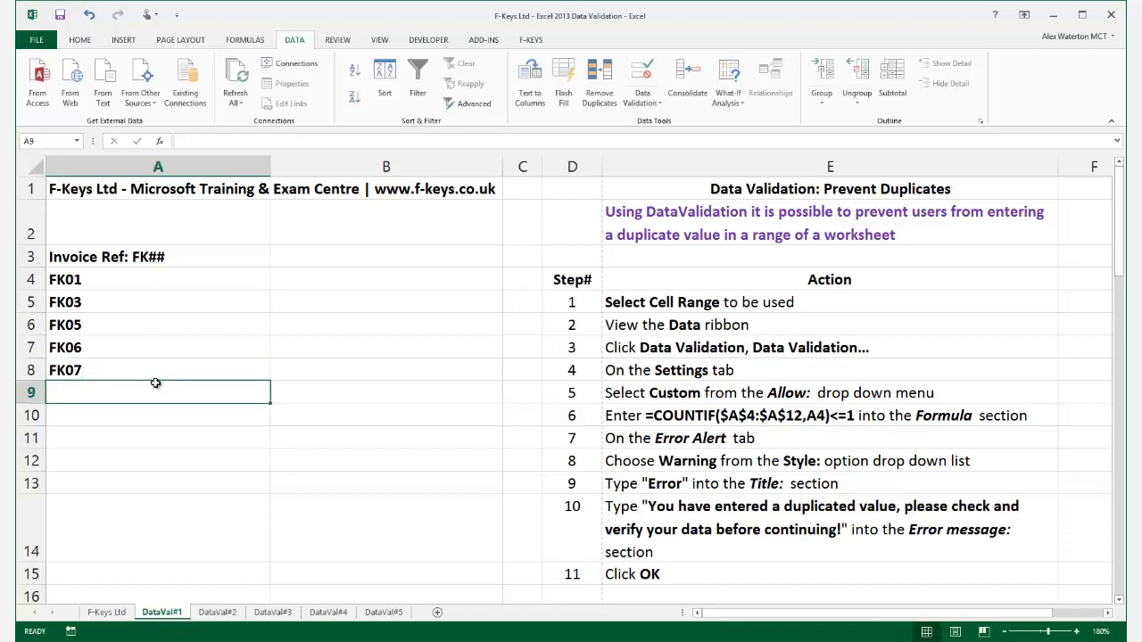